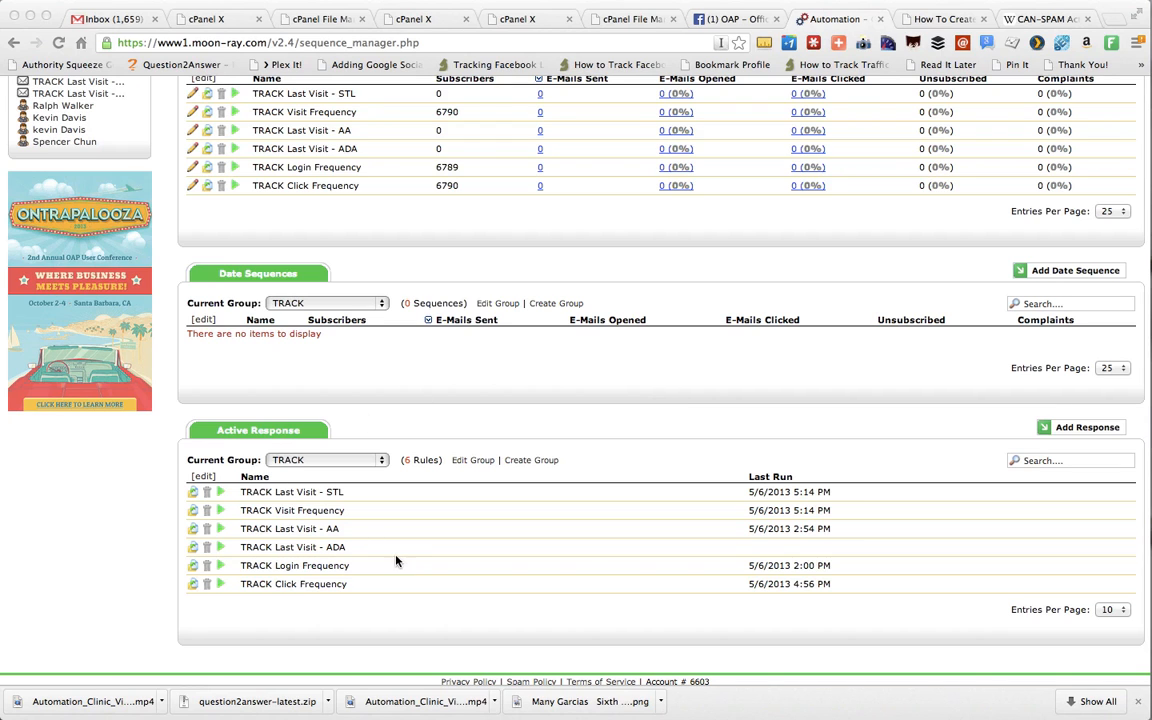
Expand the TRACK Click Frequency active response and review its trigger, conditions and actions
{"action": "scroll", "coordinate": [600, 506], "scroll_direction": "up", "scroll_amount": 2}
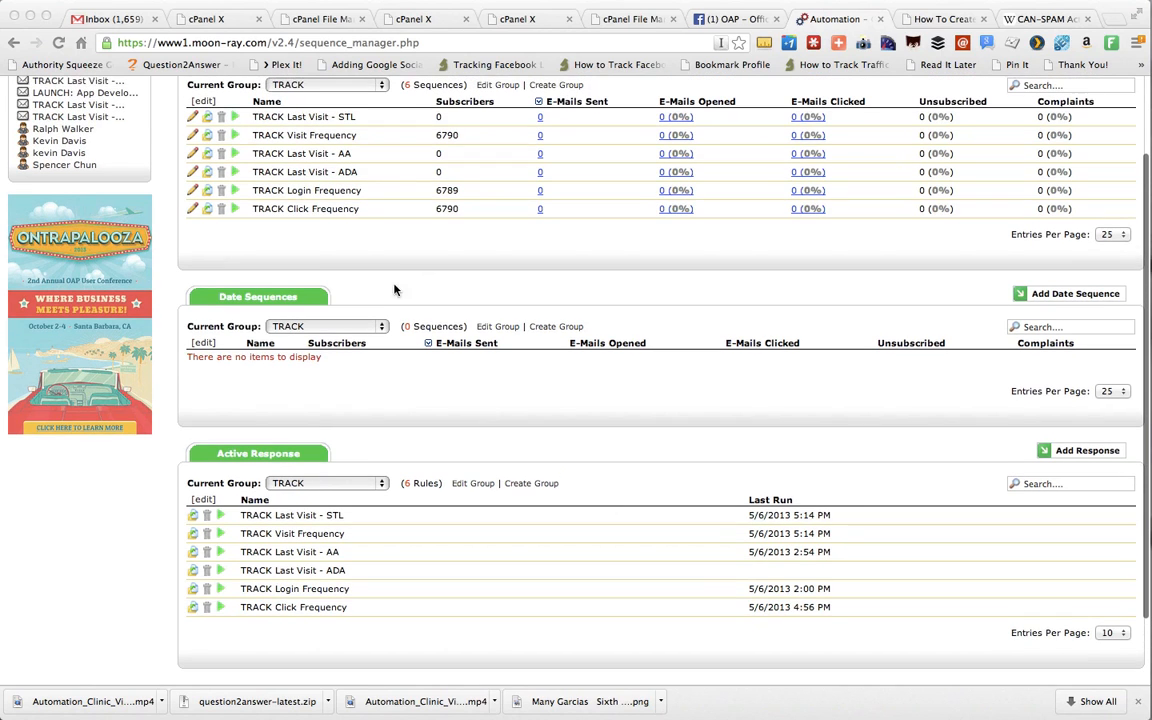
{"action": "left_click", "coordinate": [325, 609]}
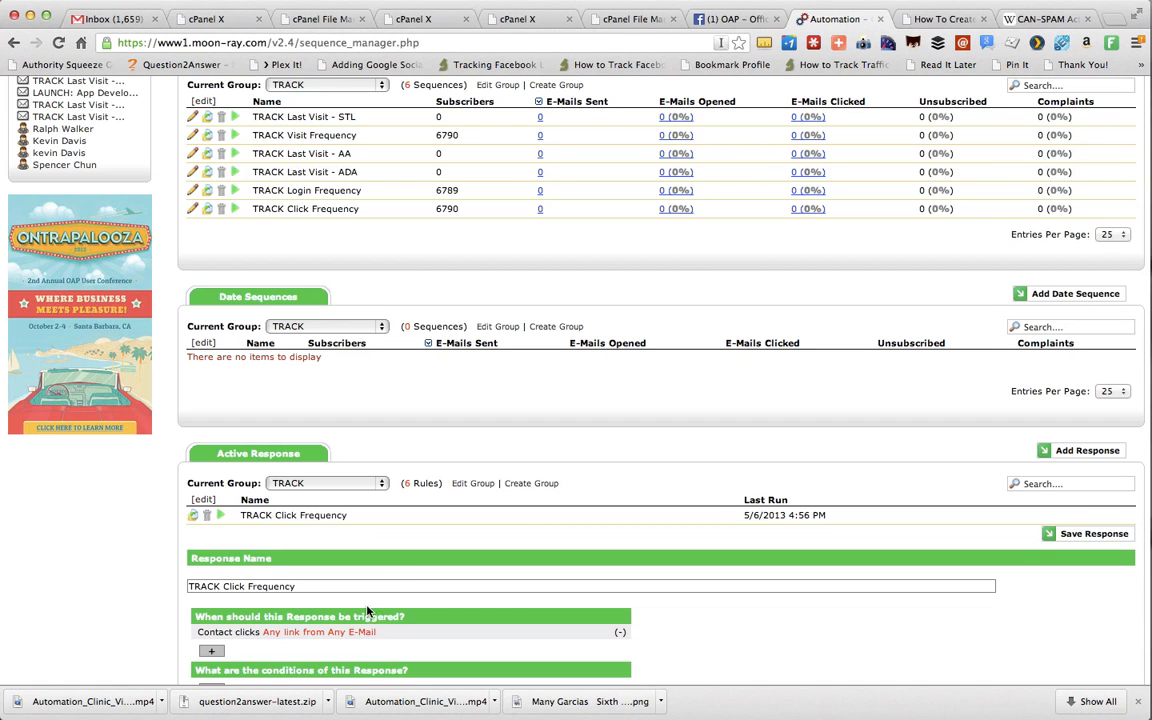
{"action": "scroll", "coordinate": [409, 572], "scroll_direction": "down", "scroll_amount": 3}
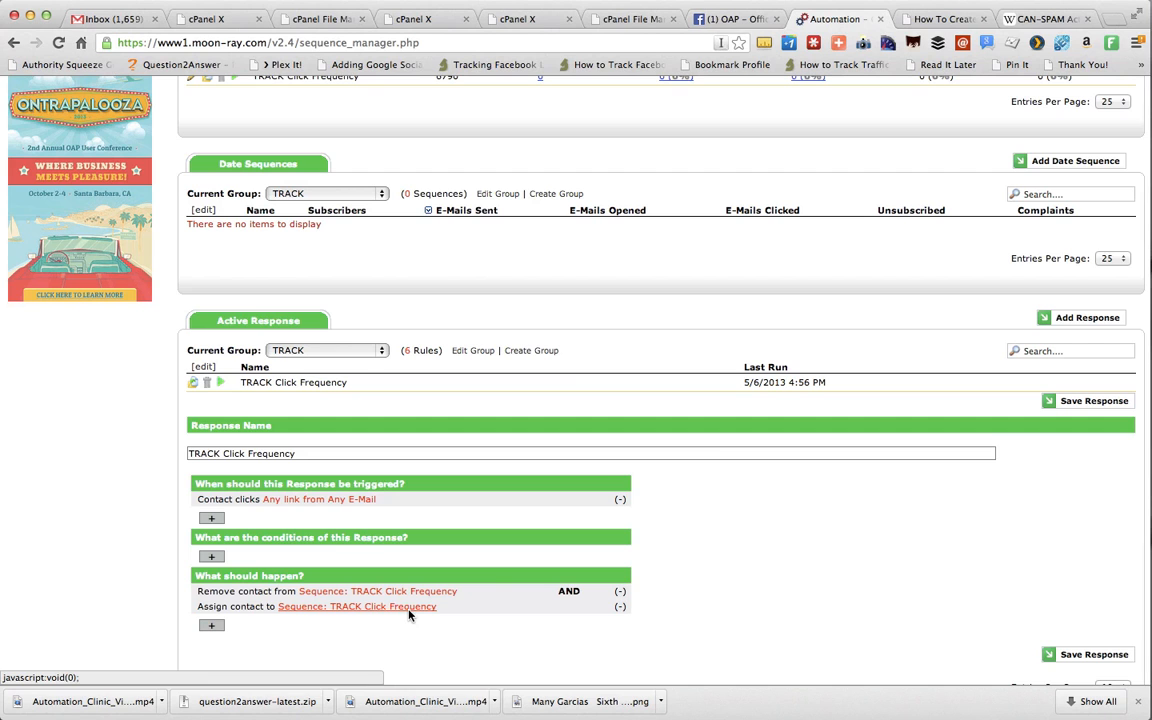
Expand the TRACK Click Frequency step sequence and open it in the sequence editor
{"action": "scroll", "coordinate": [445, 617], "scroll_direction": "up", "scroll_amount": 3}
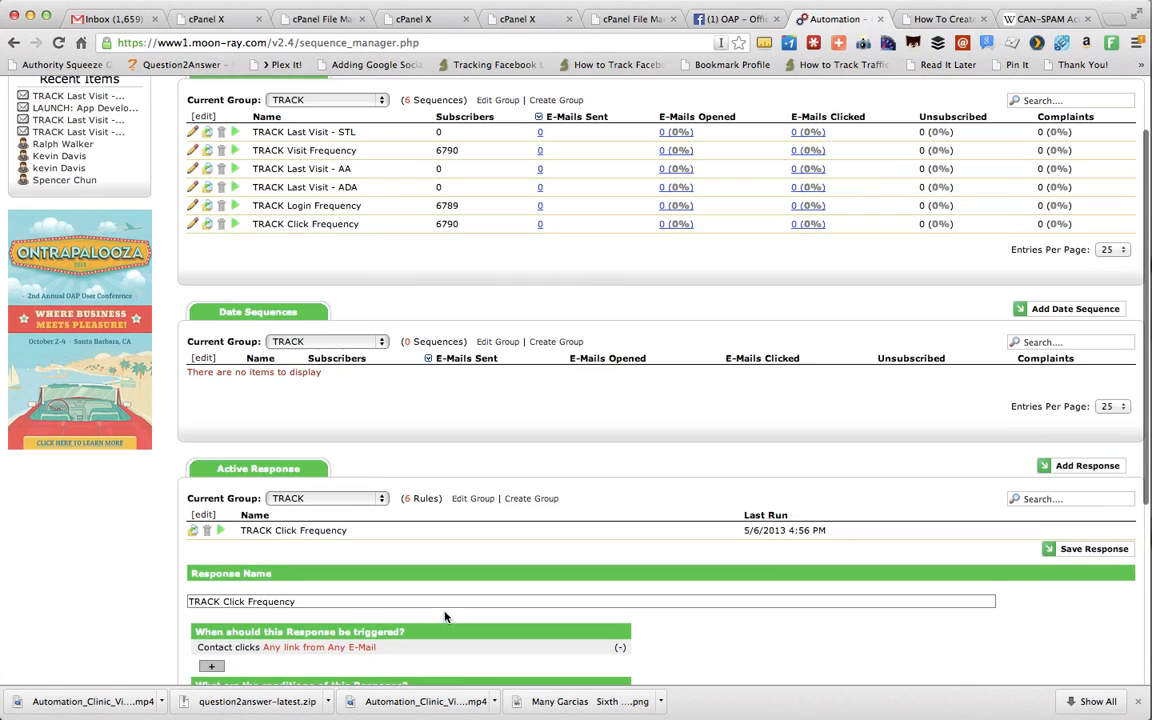
{"action": "left_click", "coordinate": [344, 235]}
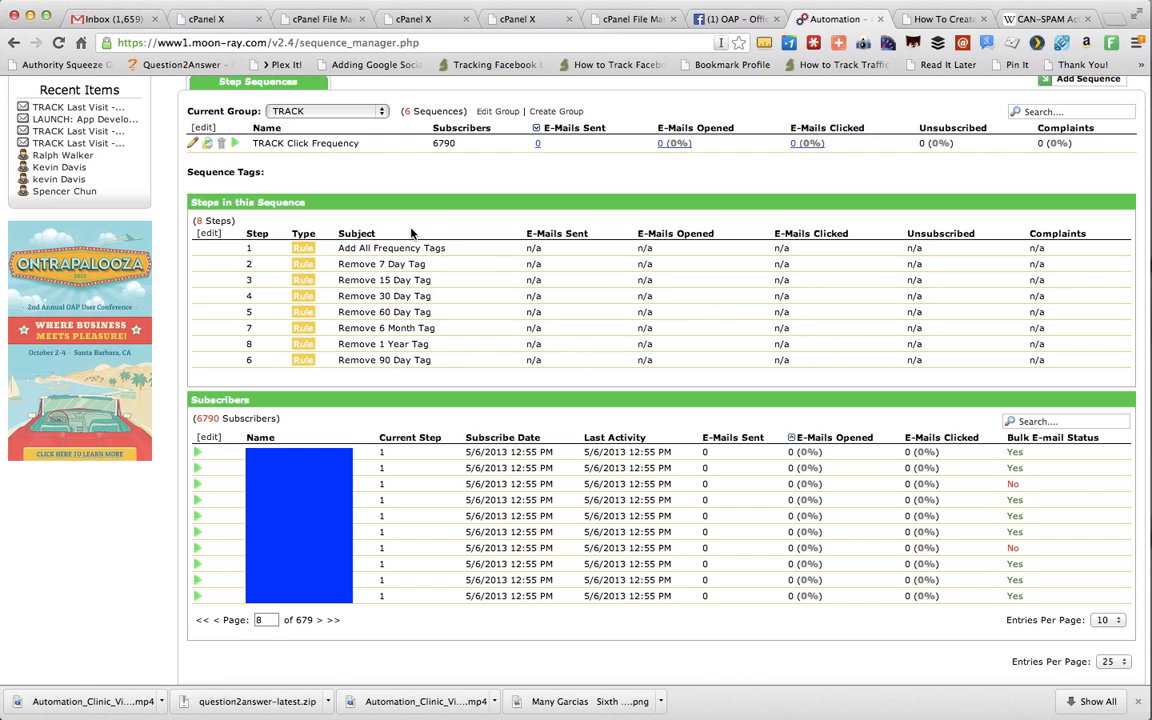
{"action": "left_click", "coordinate": [192, 144]}
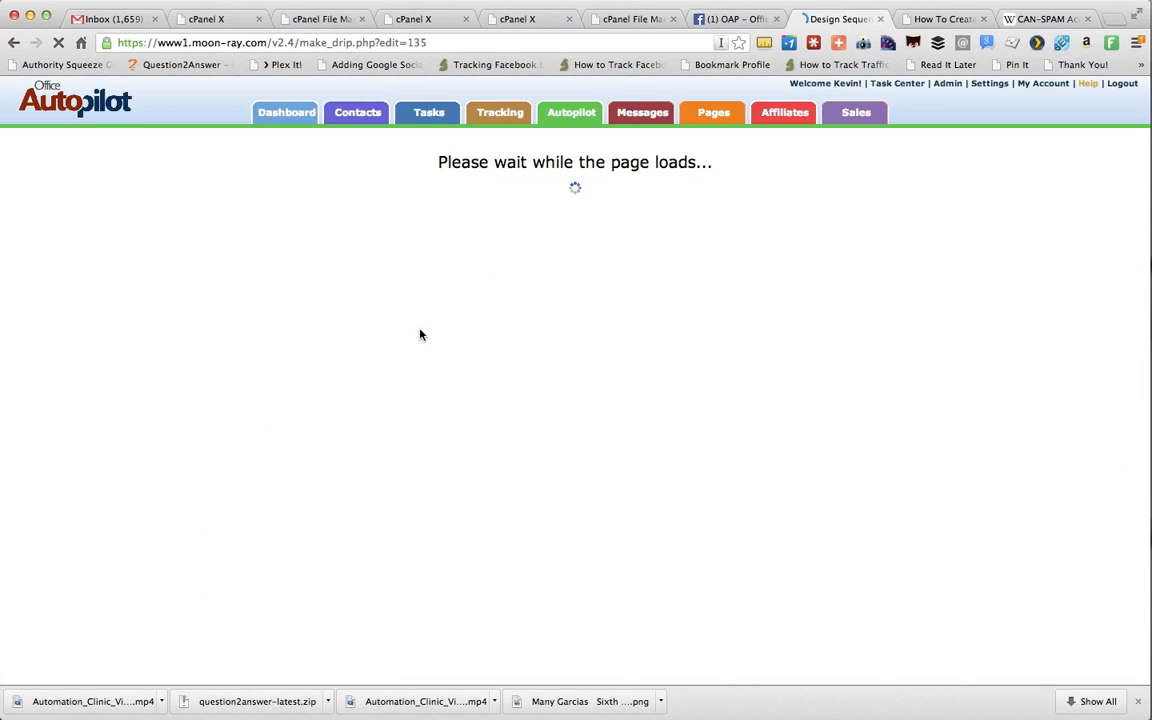
{"action": "scroll", "coordinate": [351, 379], "scroll_direction": "down", "scroll_amount": 3}
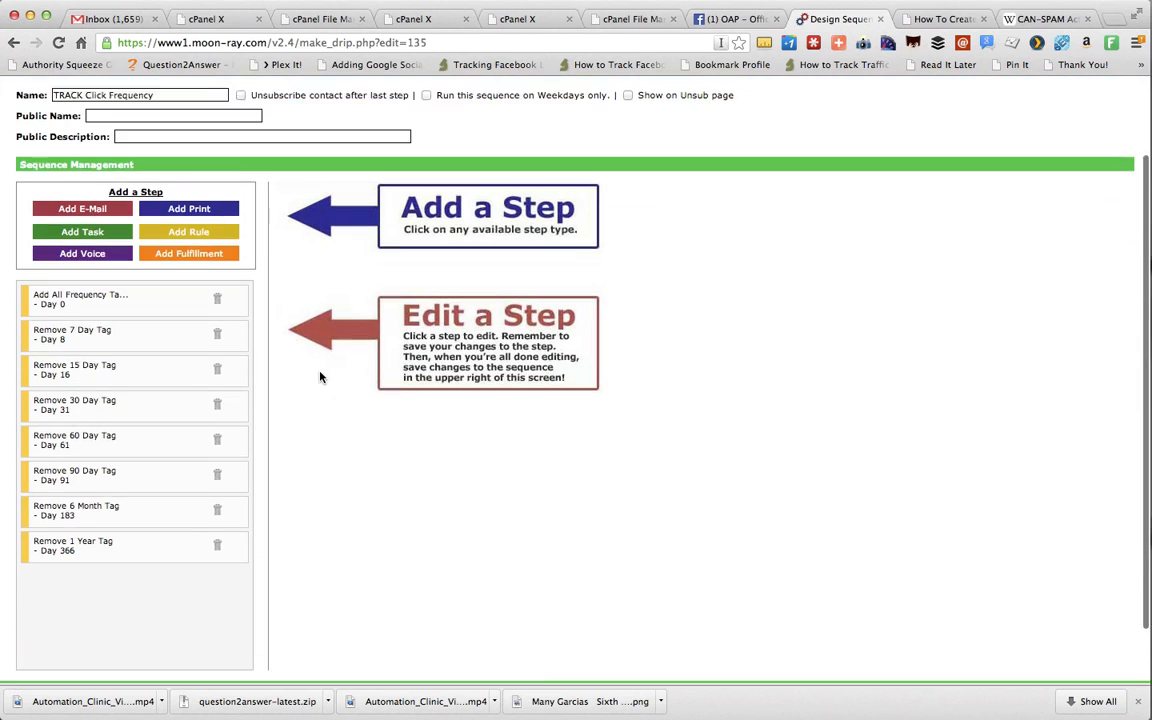
Review the Add All Frequency Tags and Remove 7, 15 and 30 Day Tag steps, then leave the sequence without saving
{"action": "left_click", "coordinate": [139, 279]}
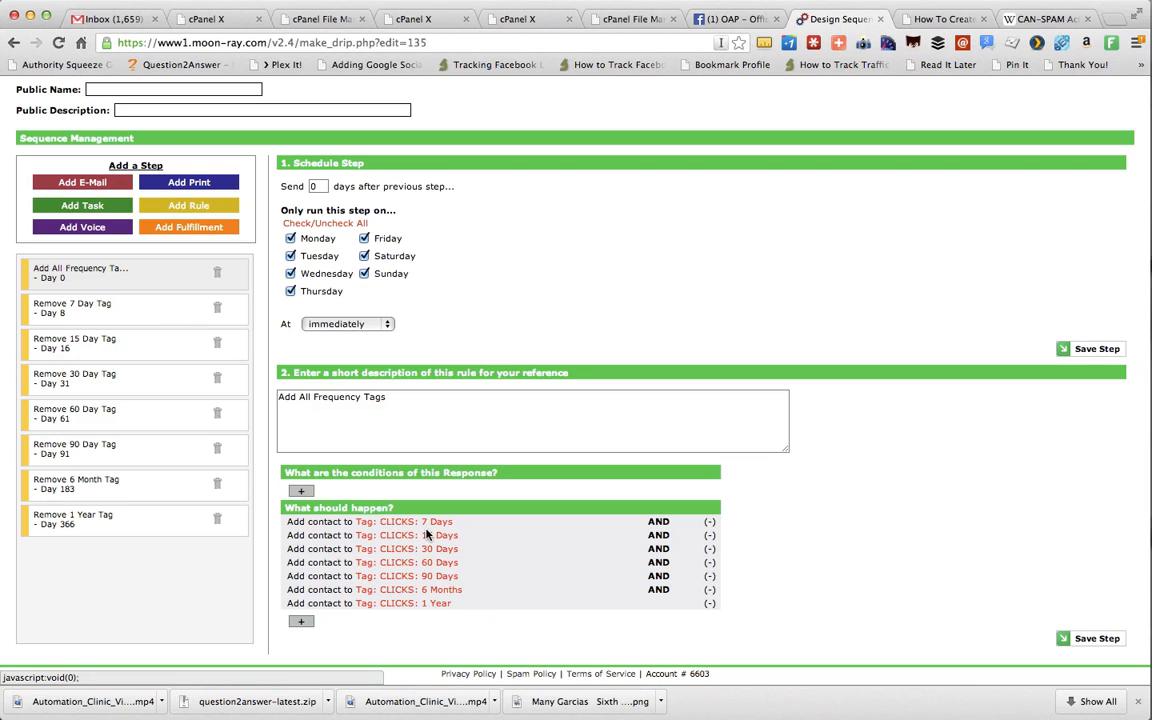
{"action": "left_click", "coordinate": [83, 314]}
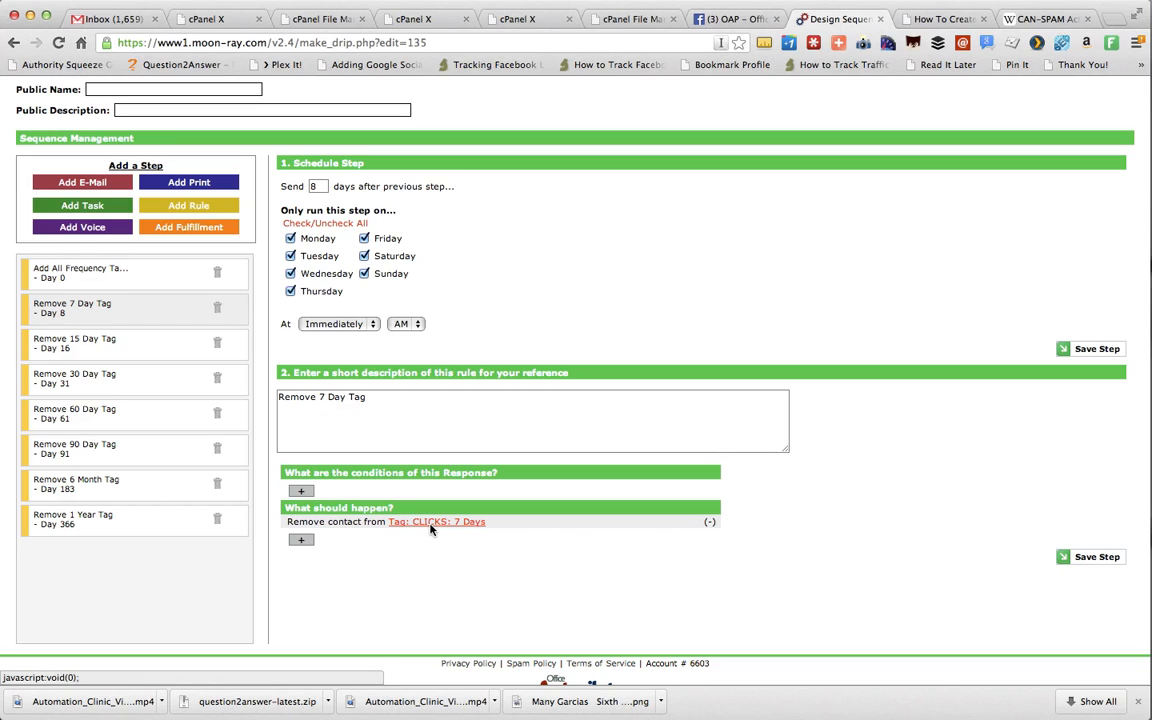
{"action": "left_click", "coordinate": [146, 347]}
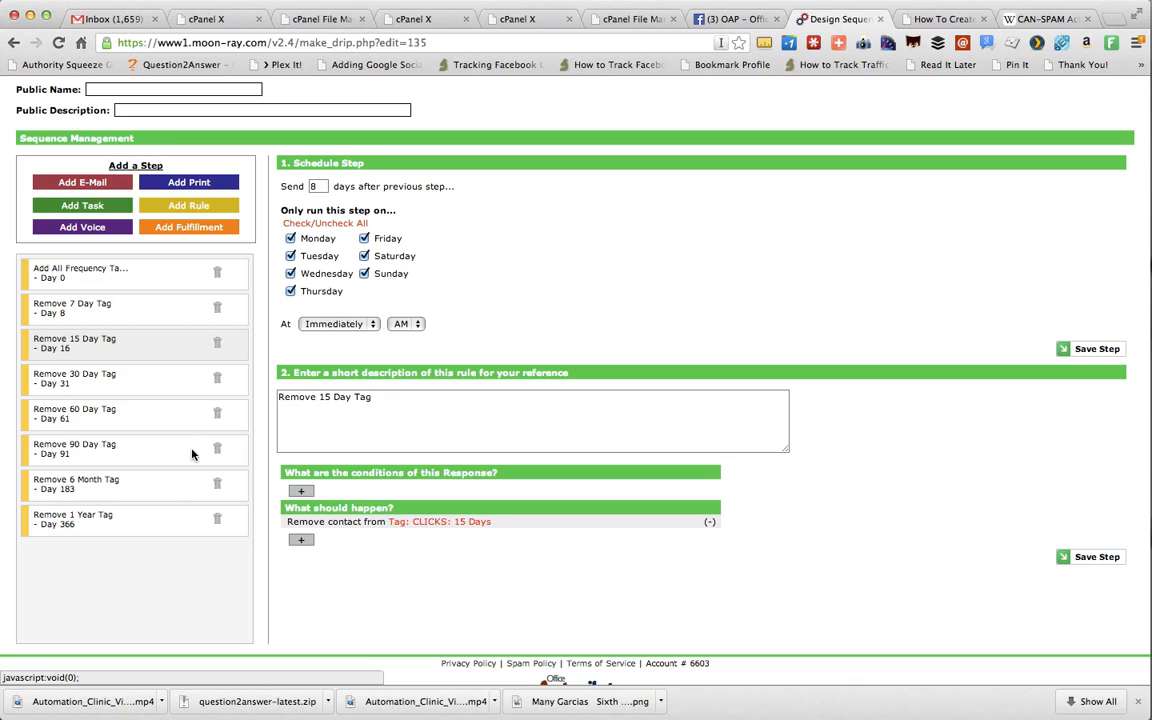
{"action": "left_click", "coordinate": [150, 384]}
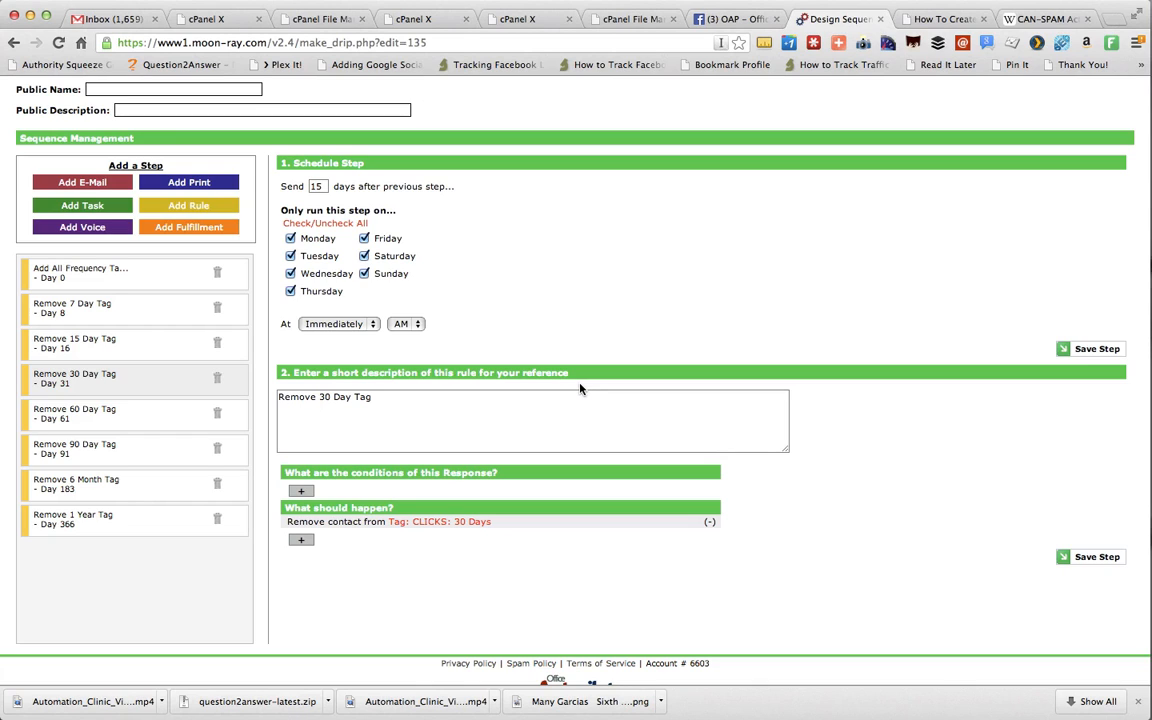
{"action": "left_click", "coordinate": [126, 276]}
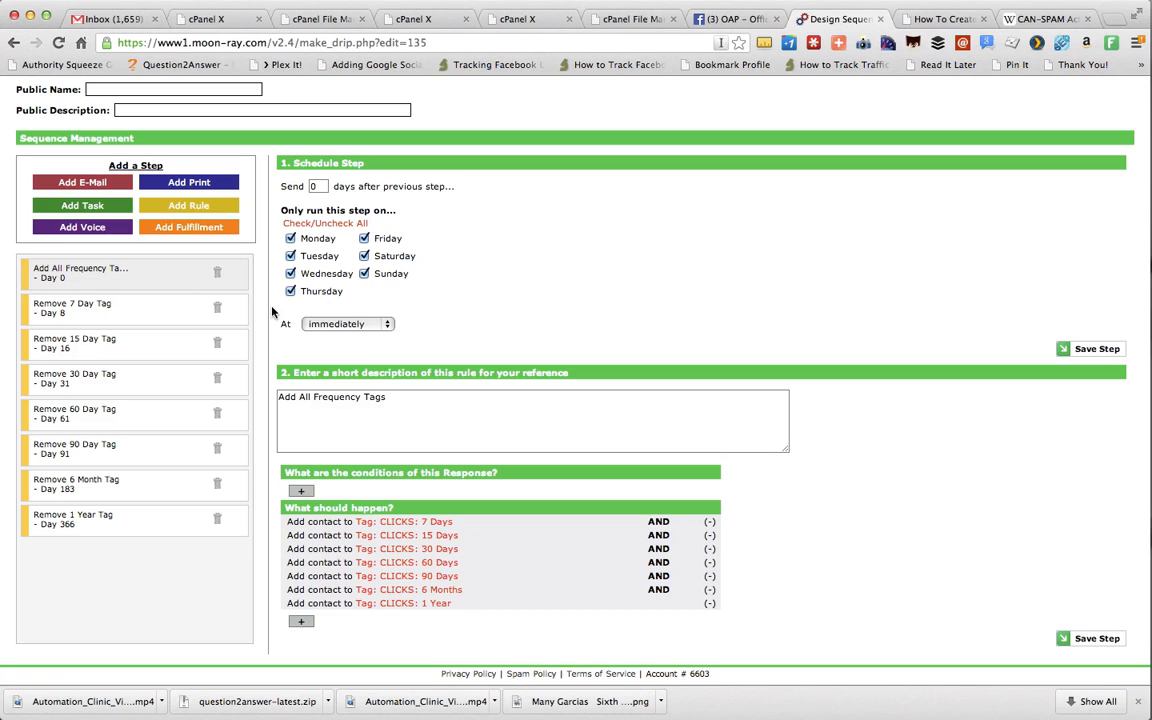
{"action": "scroll", "coordinate": [599, 345], "scroll_direction": "up", "scroll_amount": 3}
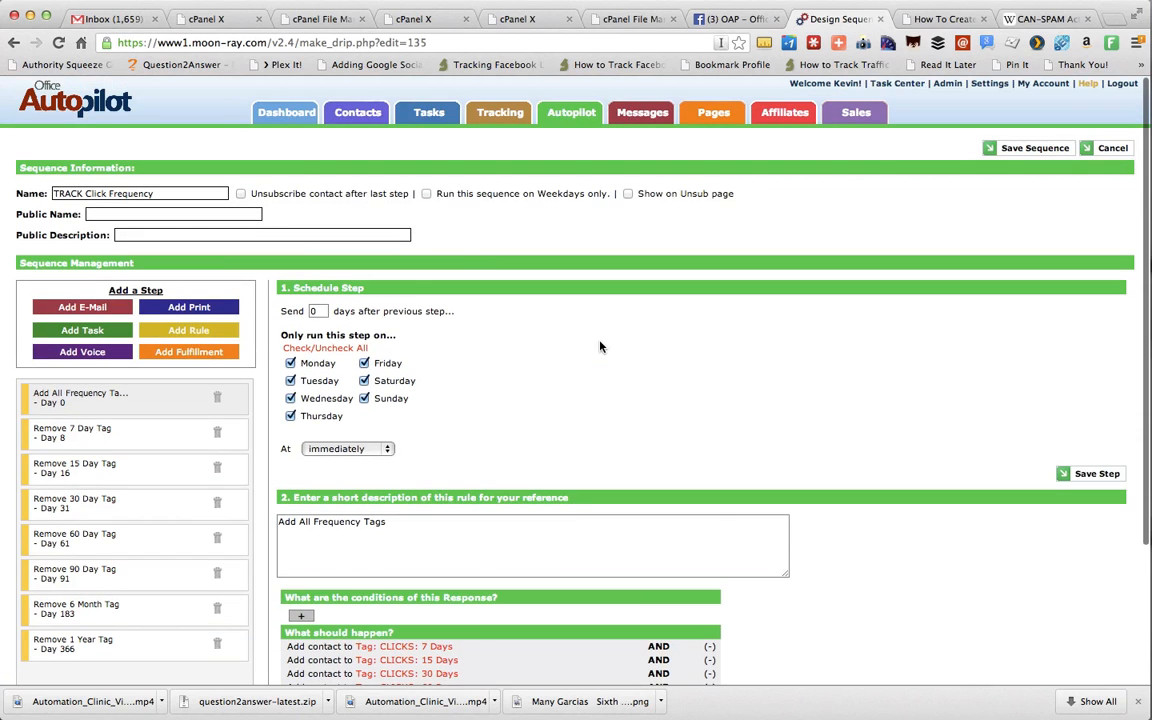
{"action": "left_click", "coordinate": [1092, 148]}
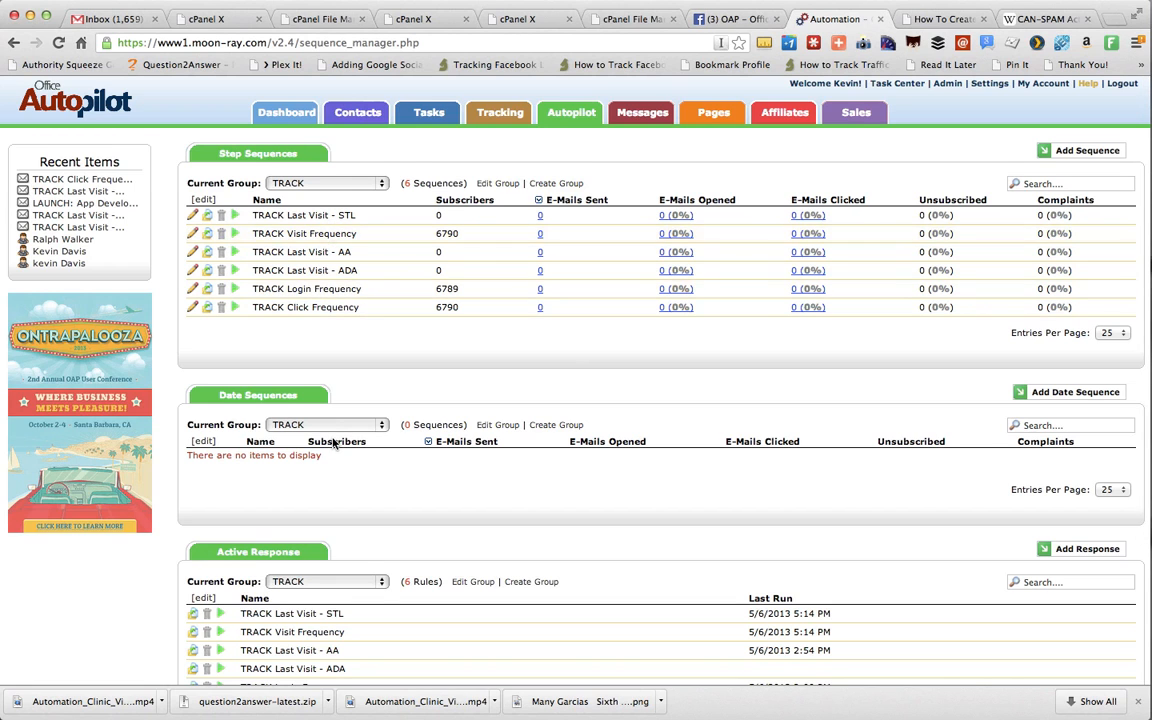
Expand the TRACK Login Frequency active response, review its trigger and actions, and collapse it again
{"action": "scroll", "coordinate": [303, 400], "scroll_direction": "down", "scroll_amount": 4}
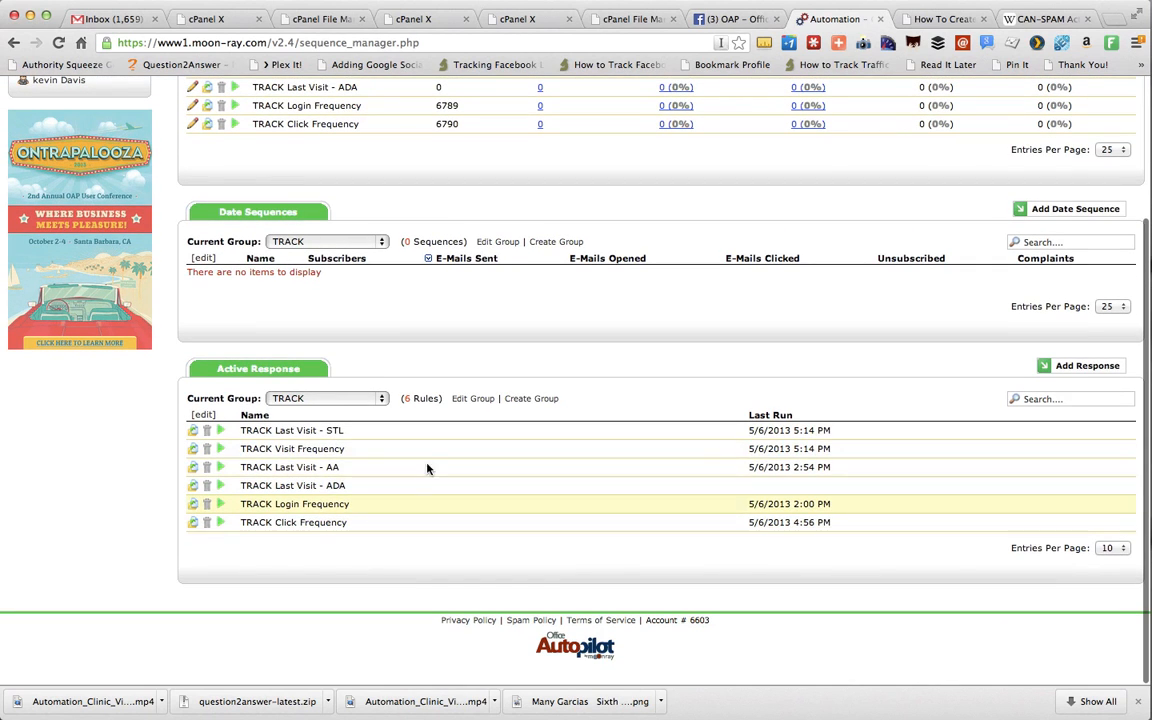
{"action": "left_click", "coordinate": [320, 505]}
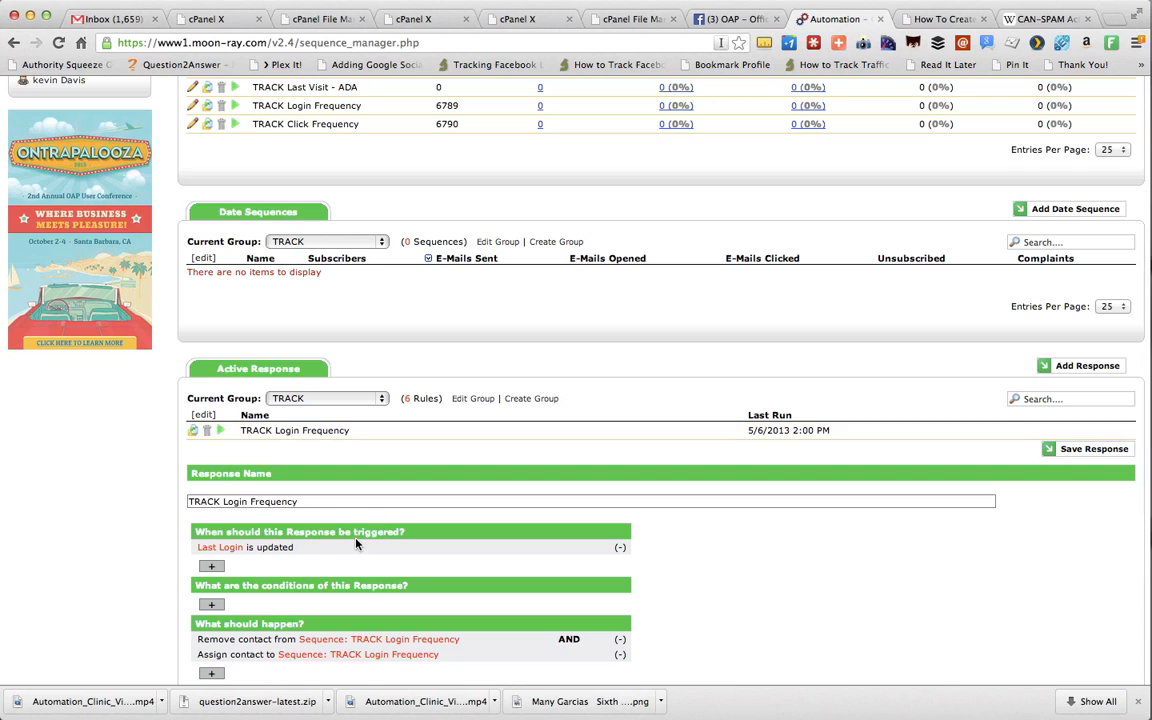
{"action": "scroll", "coordinate": [320, 483], "scroll_direction": "down", "scroll_amount": 2}
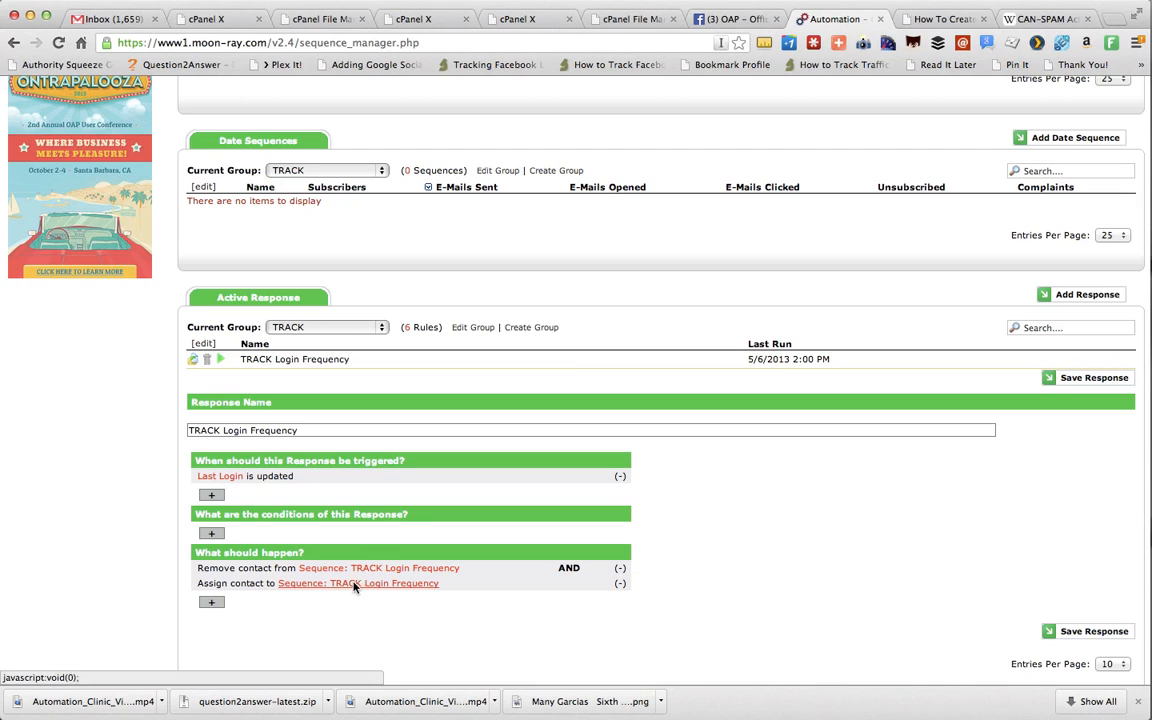
{"action": "scroll", "coordinate": [368, 468], "scroll_direction": "up", "scroll_amount": 3}
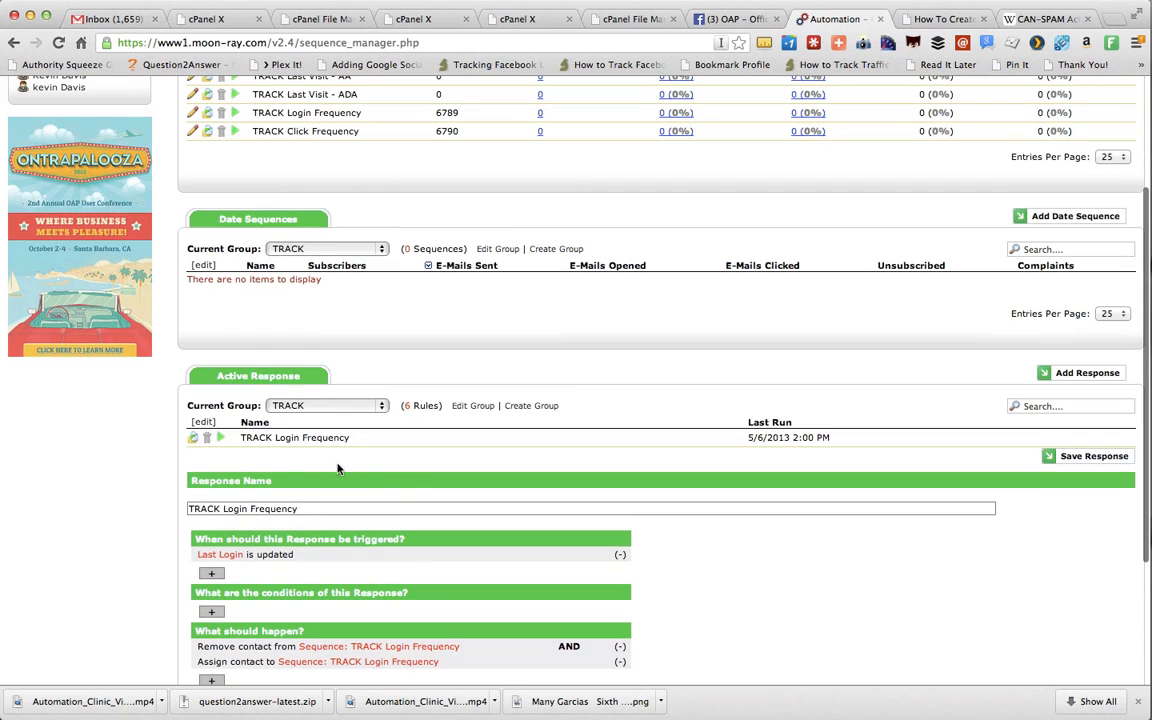
{"action": "left_click", "coordinate": [321, 440]}
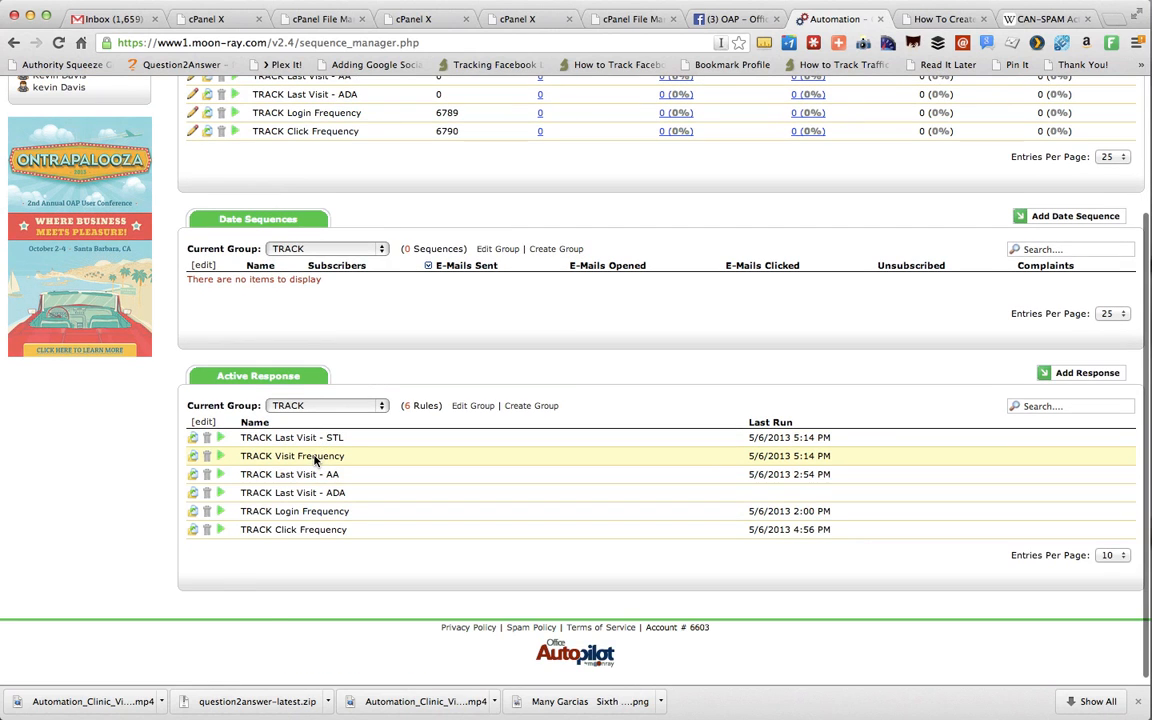
Expand the TRACK Visit Frequency active response, review its trigger and actions, and return to the rule list
{"action": "left_click", "coordinate": [321, 457]}
{"action": "scroll", "coordinate": [377, 448], "scroll_direction": "down", "scroll_amount": 2}
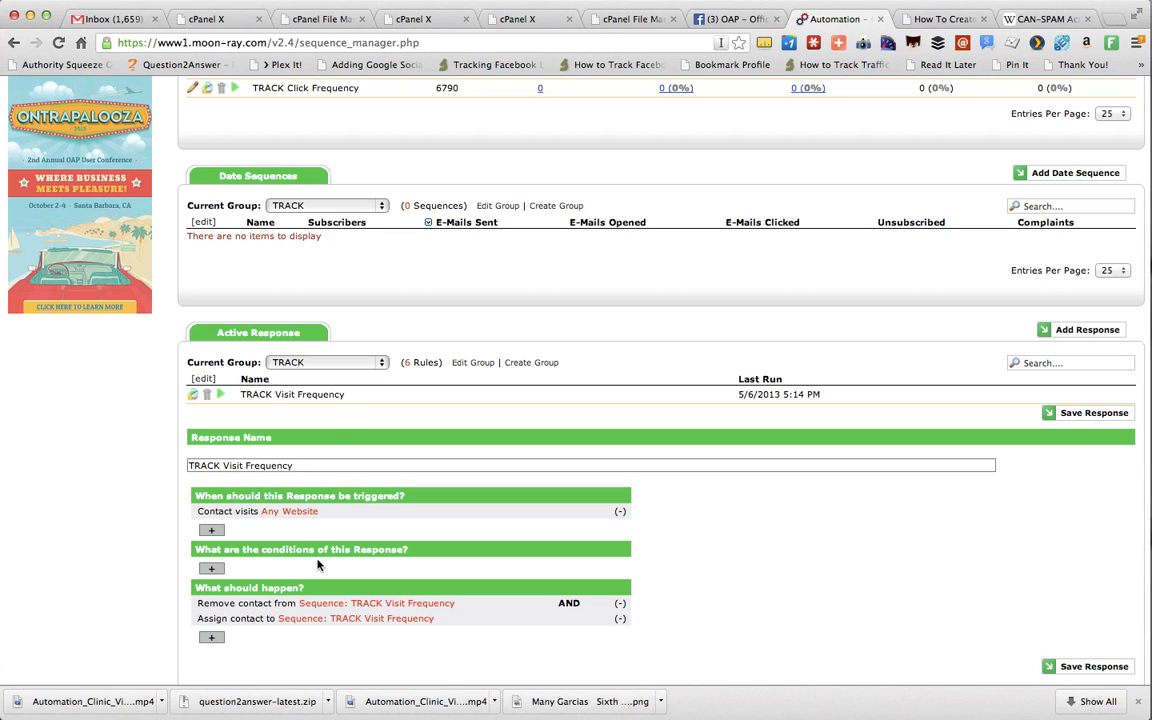
{"action": "left_click", "coordinate": [328, 400]}
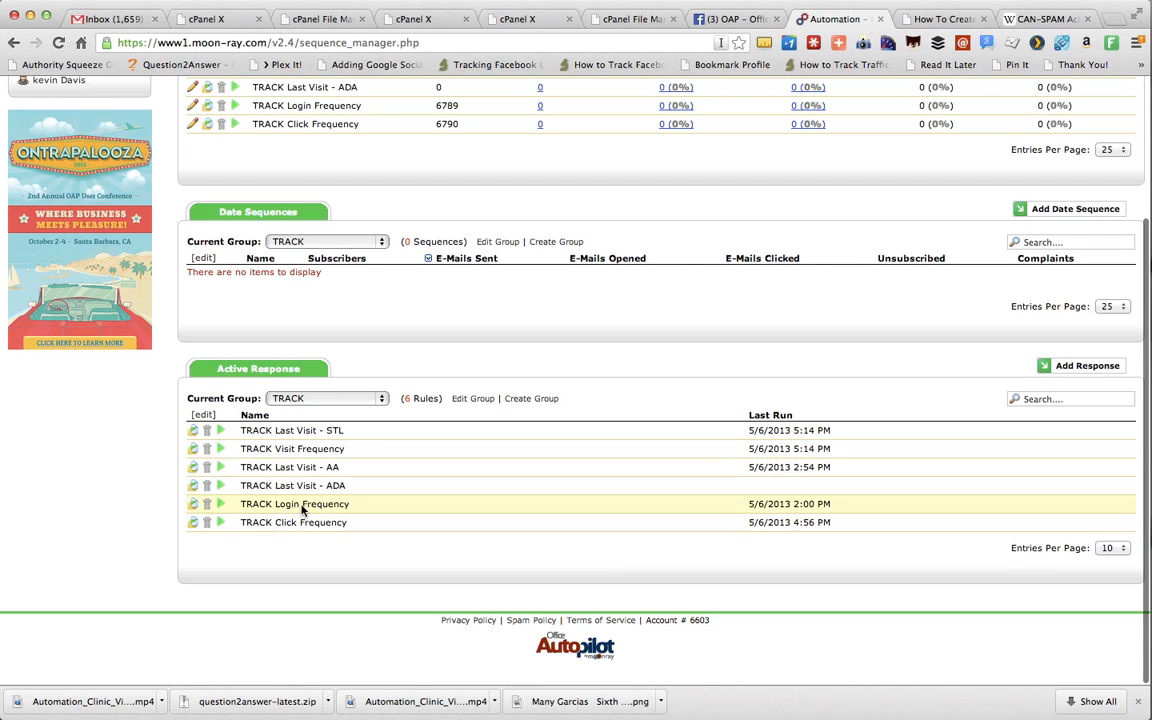
Review the TRACK Last Visit - STL active response and open the step sequence of the same name for editing
{"action": "left_click", "coordinate": [323, 431]}
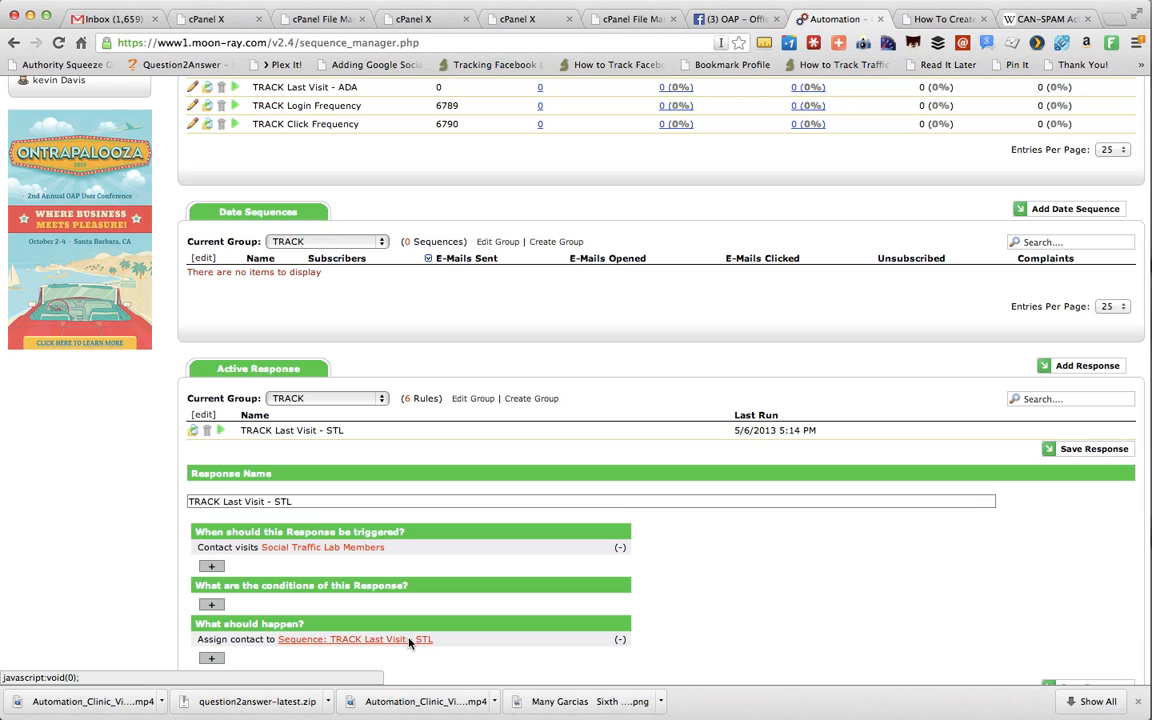
{"action": "scroll", "coordinate": [347, 544], "scroll_direction": "up", "scroll_amount": 3}
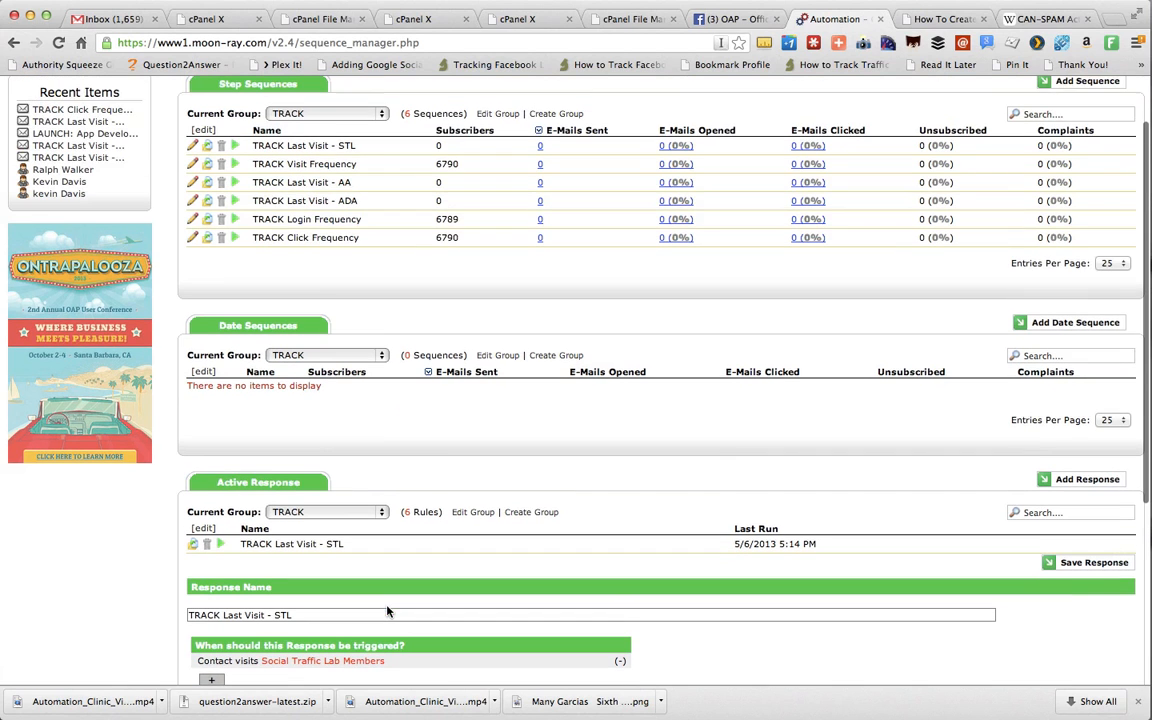
{"action": "left_click", "coordinate": [312, 147]}
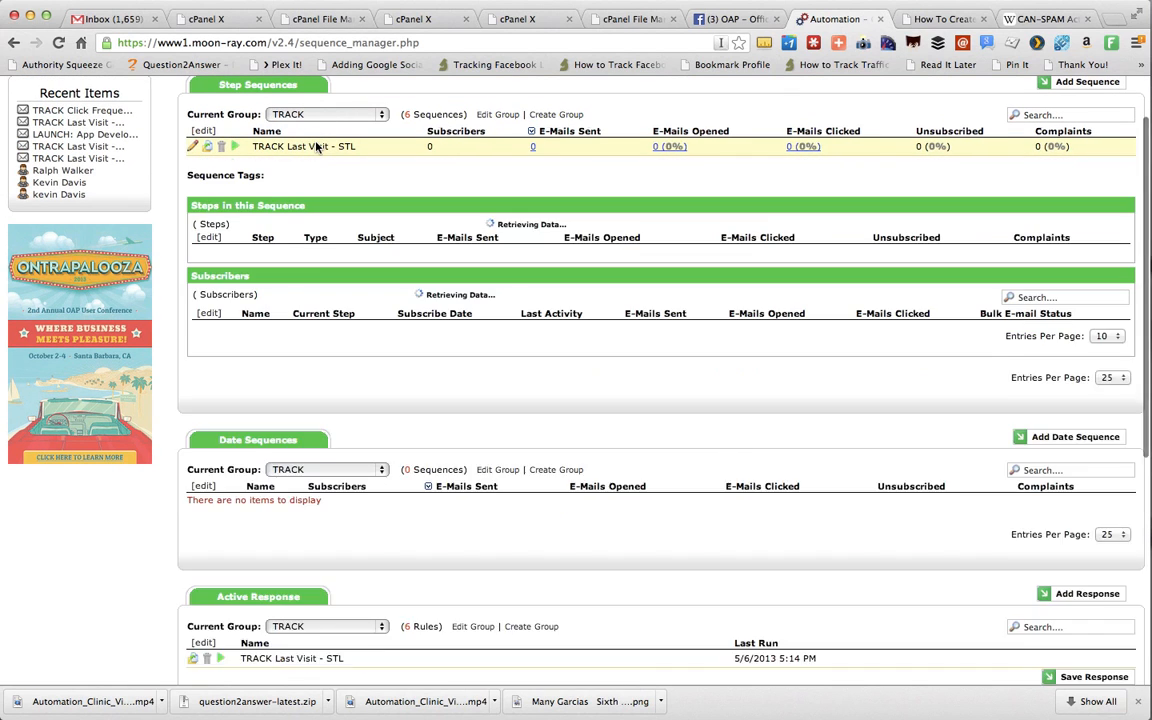
{"action": "left_click", "coordinate": [194, 146]}
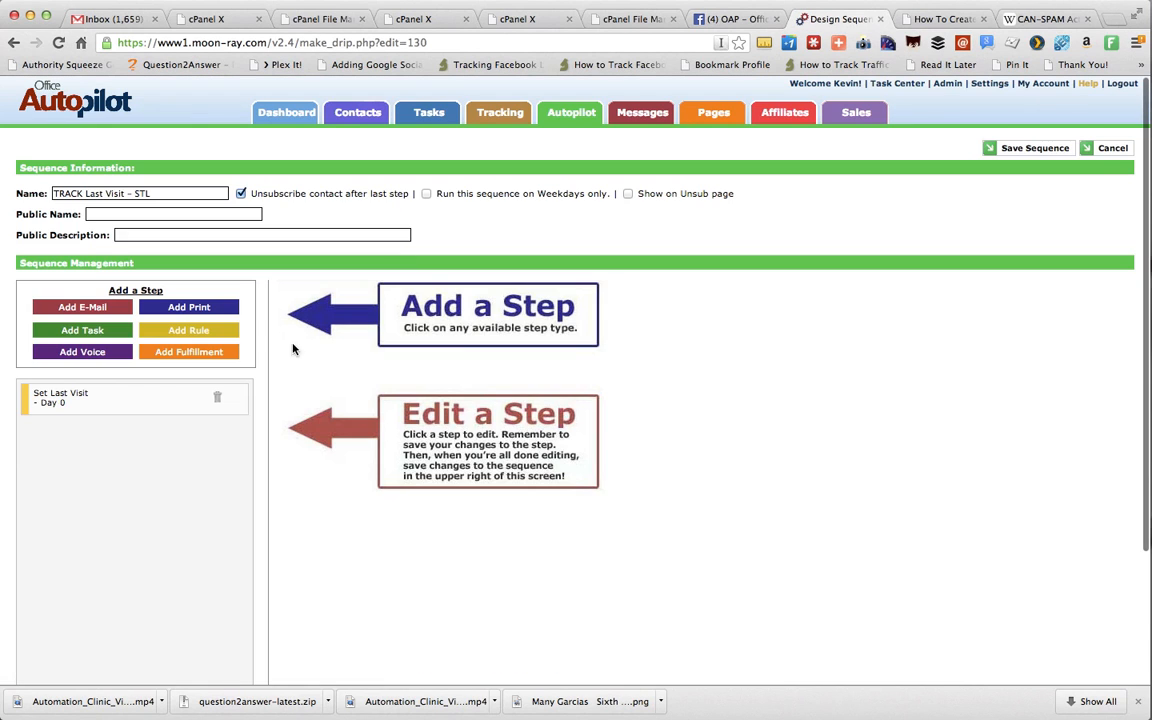
Inspect the Set Last Visit step and the date value its action assigns, then leave the sequence without saving
{"action": "left_click", "coordinate": [138, 400]}
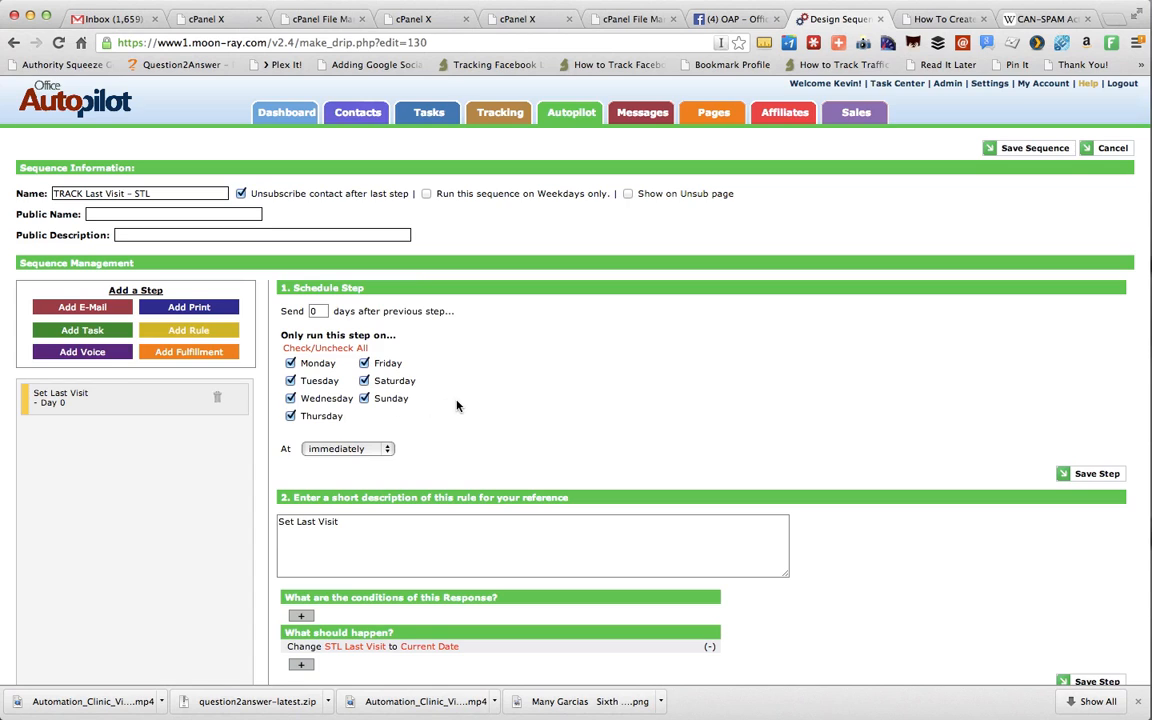
{"action": "scroll", "coordinate": [410, 366], "scroll_direction": "down", "scroll_amount": 2}
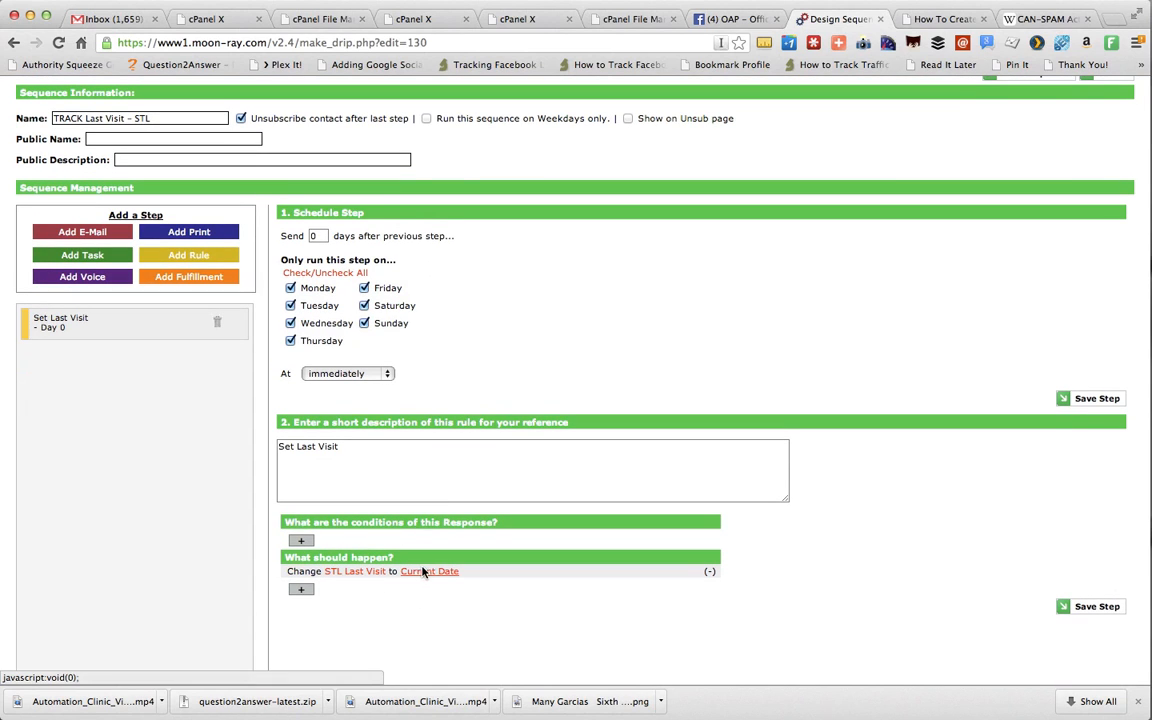
{"action": "left_click", "coordinate": [420, 574]}
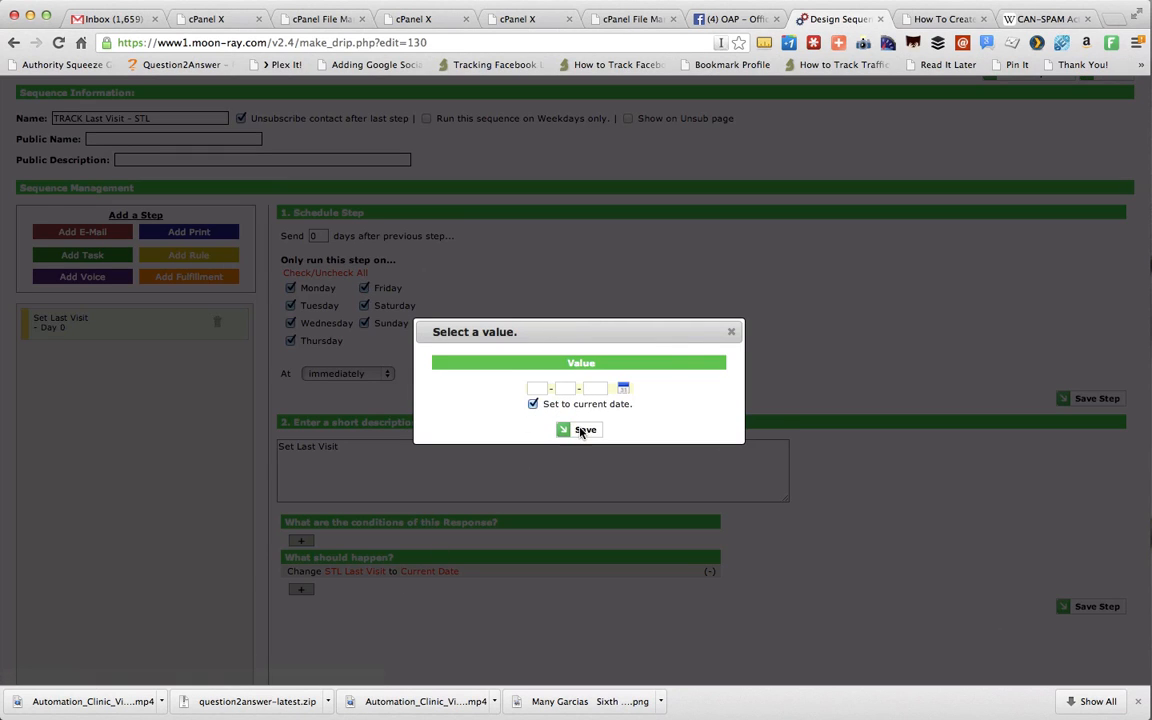
{"action": "left_click", "coordinate": [731, 333]}
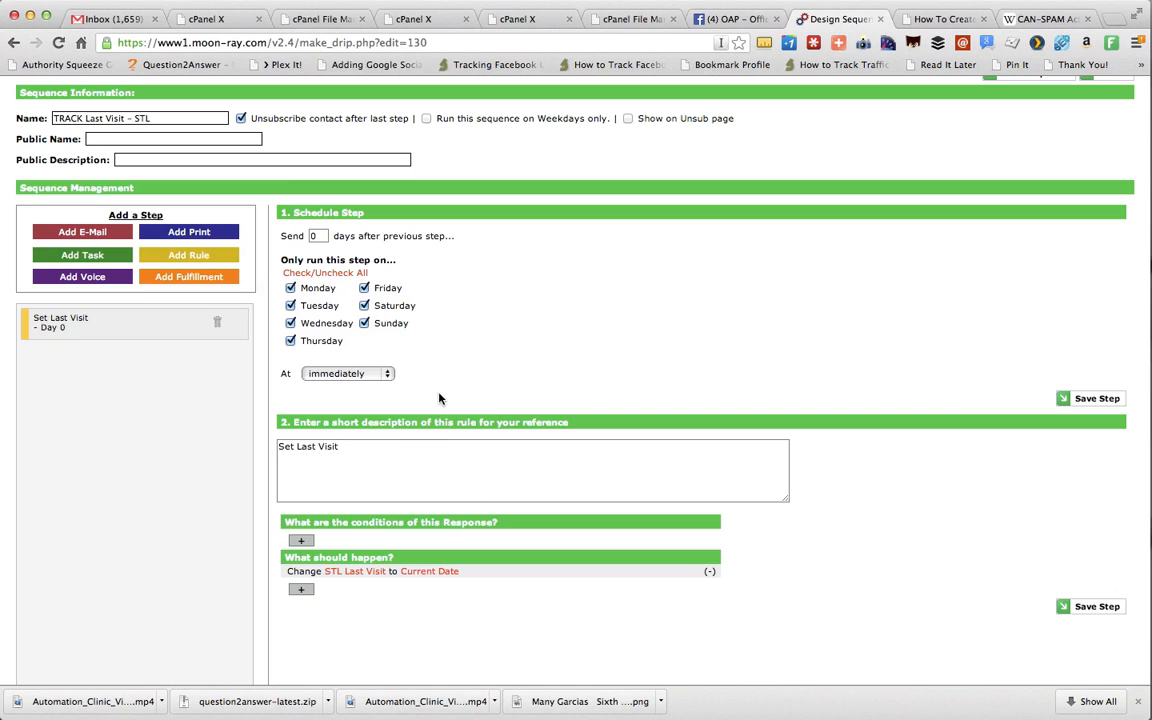
{"action": "scroll", "coordinate": [514, 327], "scroll_direction": "up", "scroll_amount": 1}
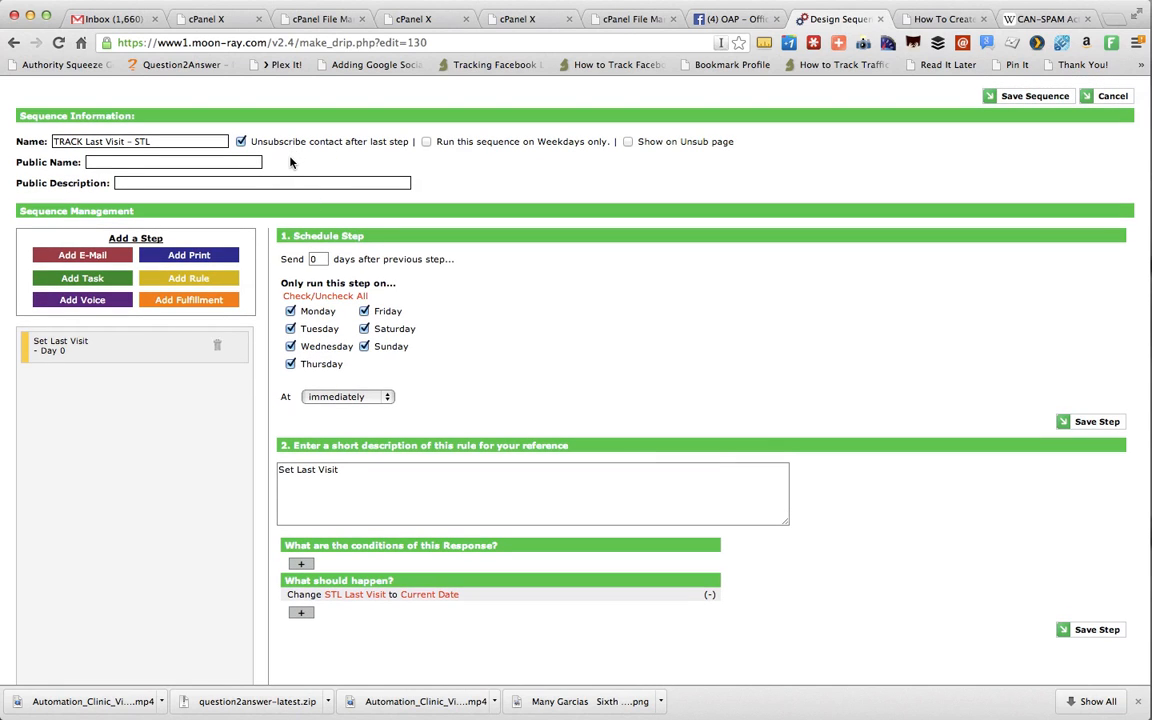
{"action": "scroll", "coordinate": [291, 162], "scroll_direction": "up", "scroll_amount": 1}
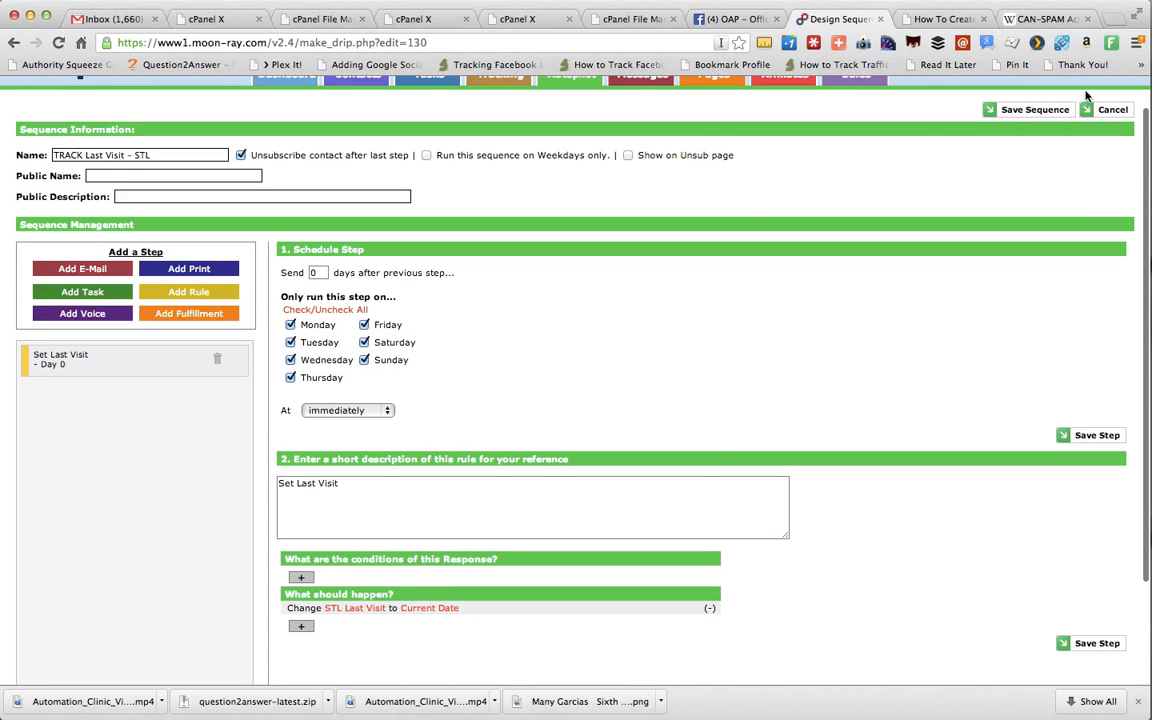
{"action": "left_click", "coordinate": [1110, 110]}
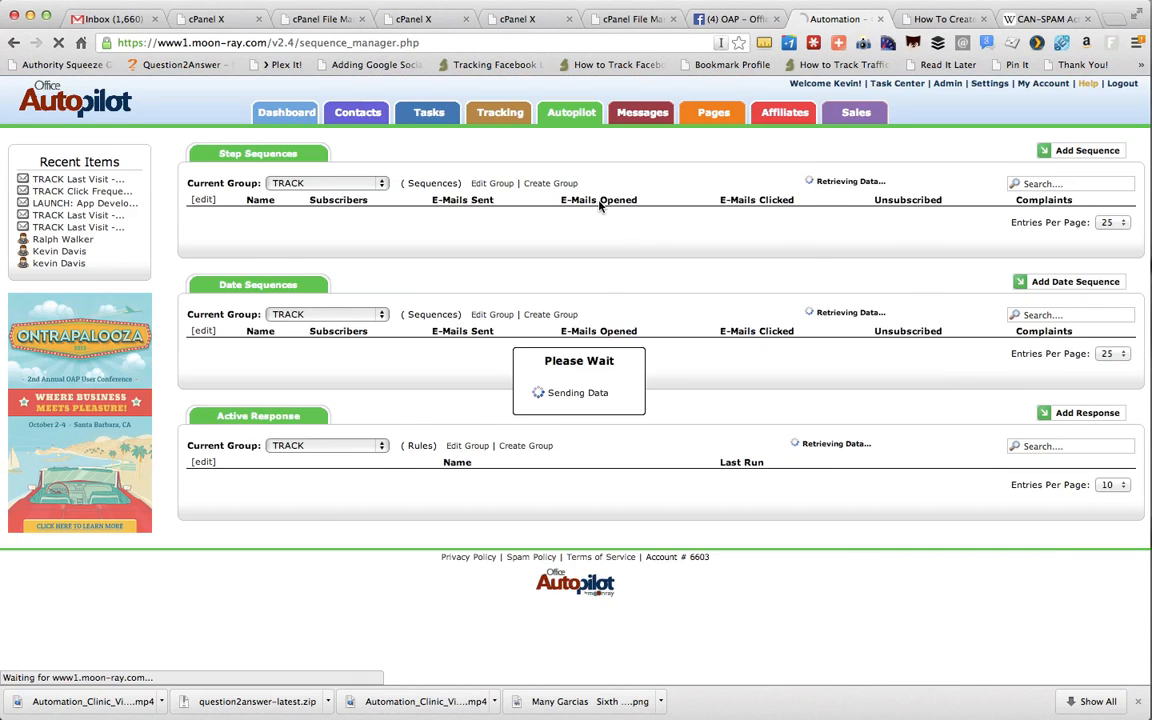
Show the COUNT group of active responses and examine the COUNT Visits - STL rule's trigger and ping action
{"action": "scroll", "coordinate": [600, 203], "scroll_direction": "down", "scroll_amount": 1}
{"action": "scroll", "coordinate": [467, 531], "scroll_direction": "down", "scroll_amount": 3}
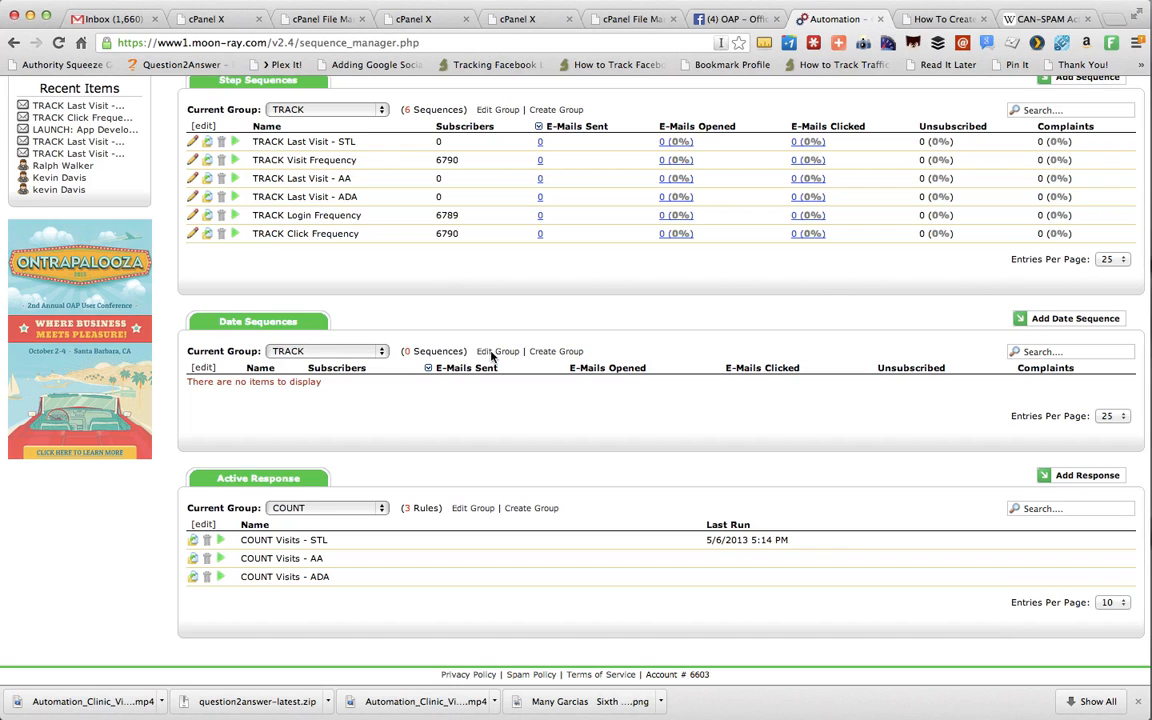
{"action": "left_click", "coordinate": [285, 541]}
{"action": "scroll", "coordinate": [300, 550], "scroll_direction": "down", "scroll_amount": 2}
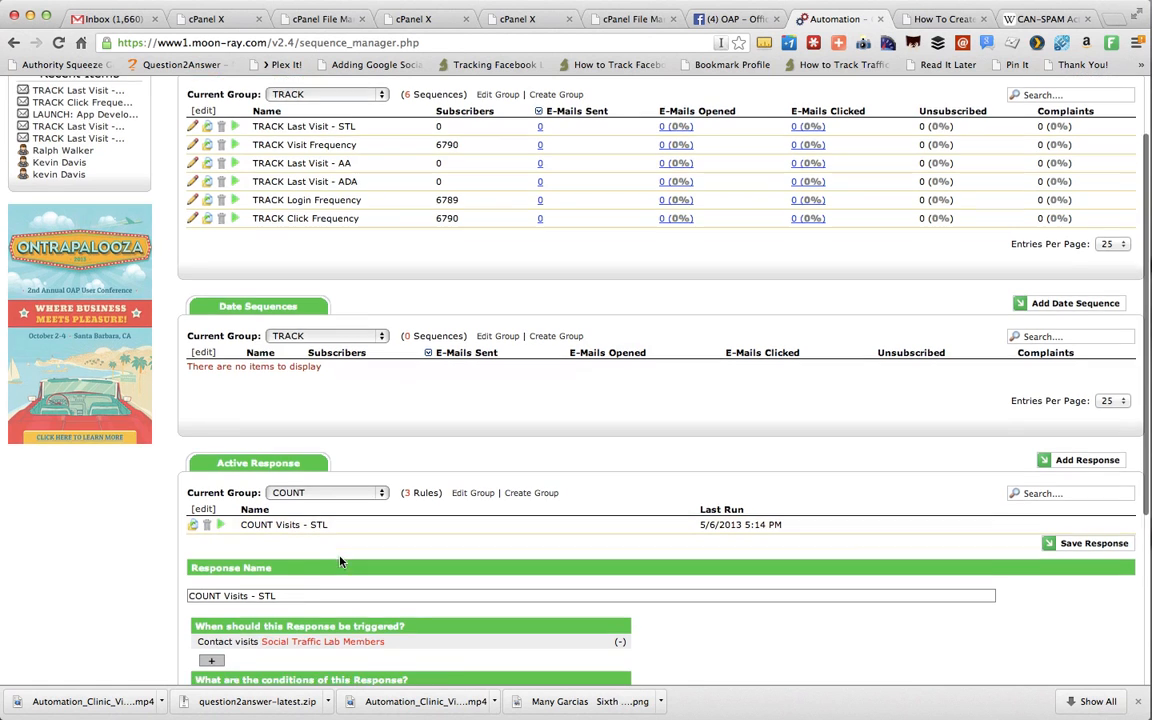
{"action": "scroll", "coordinate": [340, 557], "scroll_direction": "down", "scroll_amount": 2}
{"action": "scroll", "coordinate": [340, 557], "scroll_direction": "up", "scroll_amount": 1}
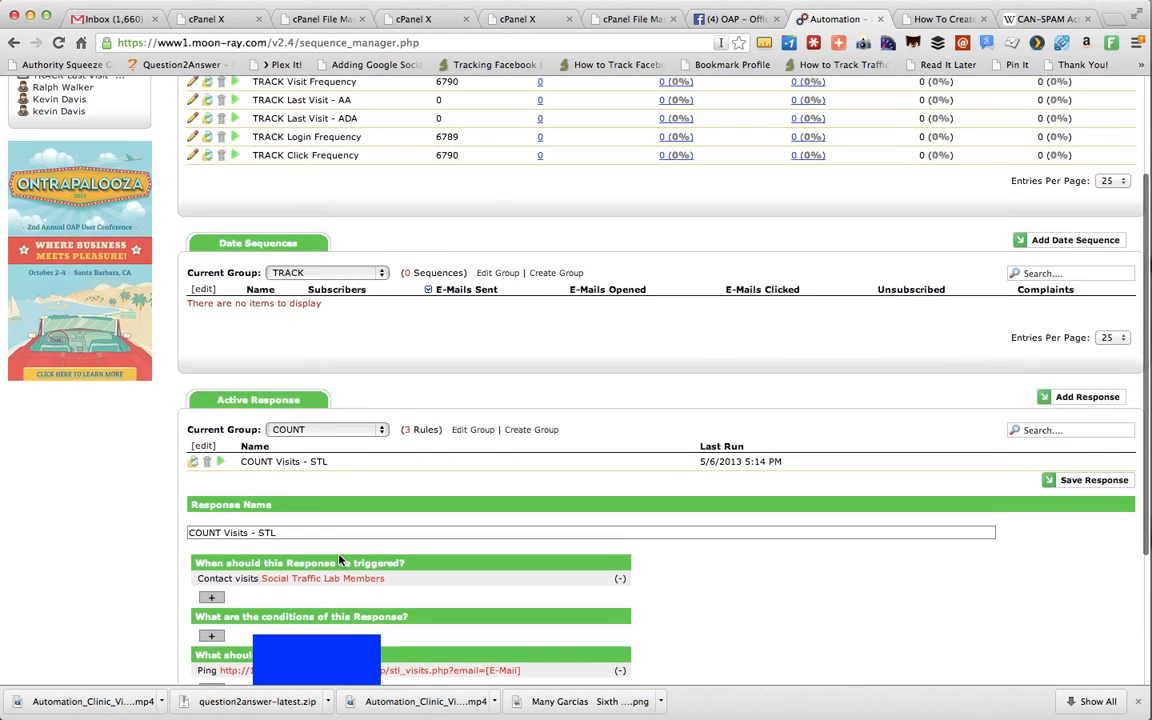
{"action": "scroll", "coordinate": [338, 559], "scroll_direction": "up", "scroll_amount": 1}
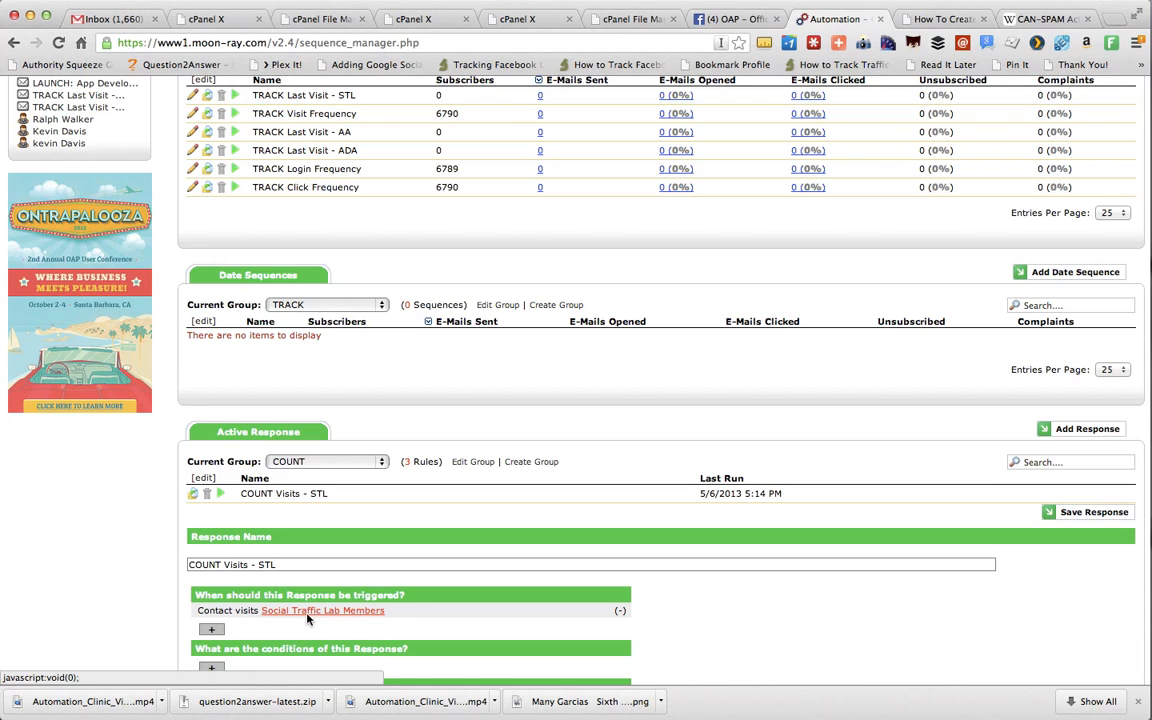
{"action": "scroll", "coordinate": [345, 614], "scroll_direction": "down", "scroll_amount": 2}
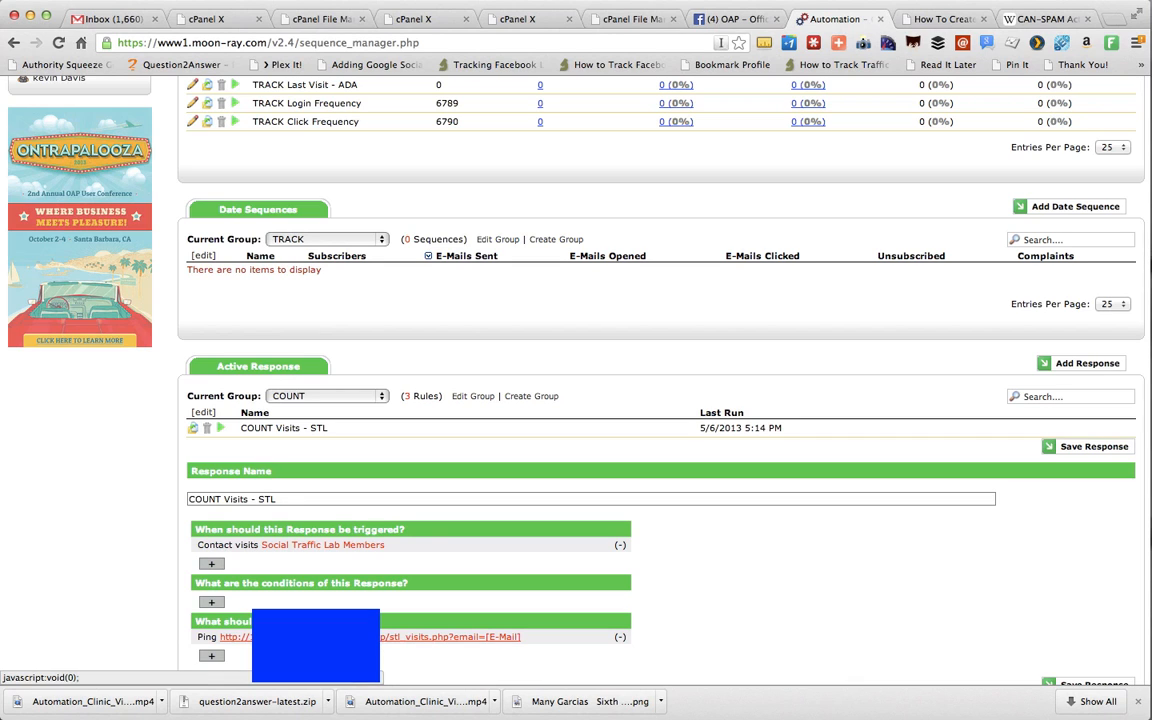
{"action": "scroll", "coordinate": [416, 630], "scroll_direction": "down", "scroll_amount": 1}
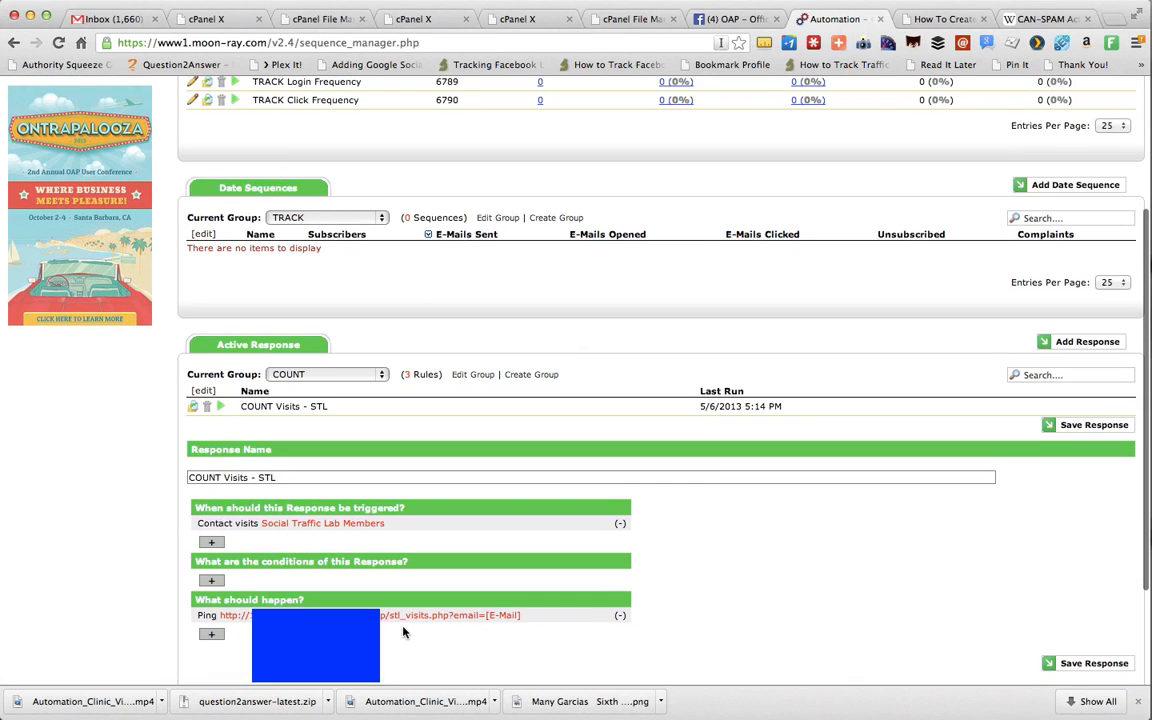